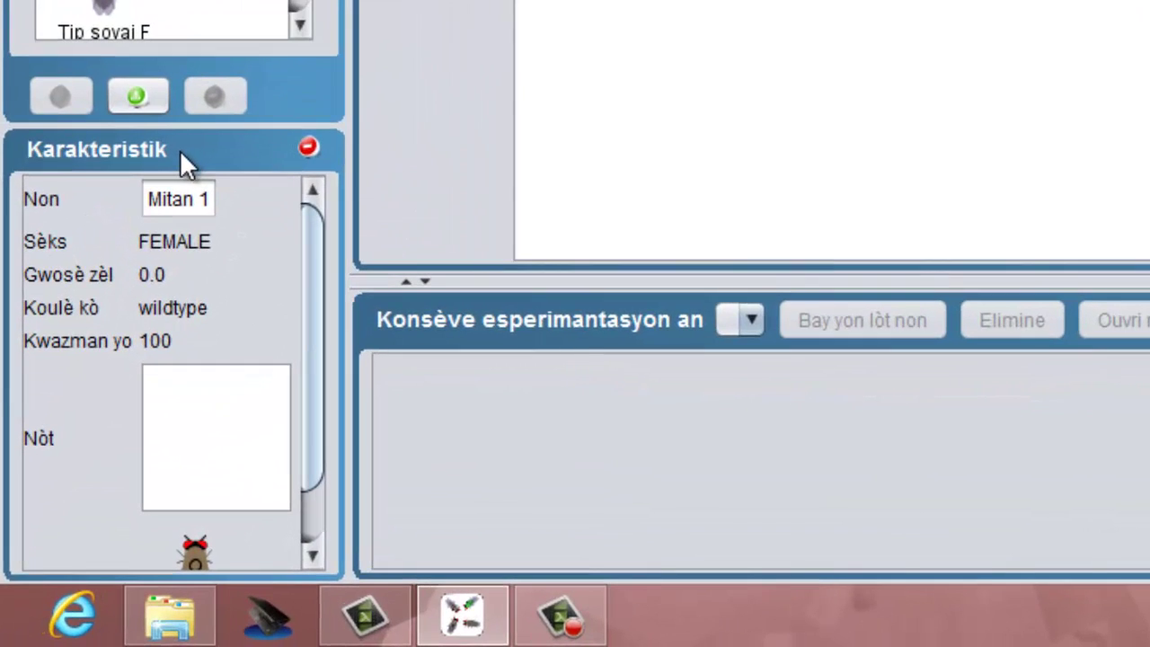
Step: Compare the characteristics of the Mitan 1 and Mitan 2 flies
left_click(49, 220)
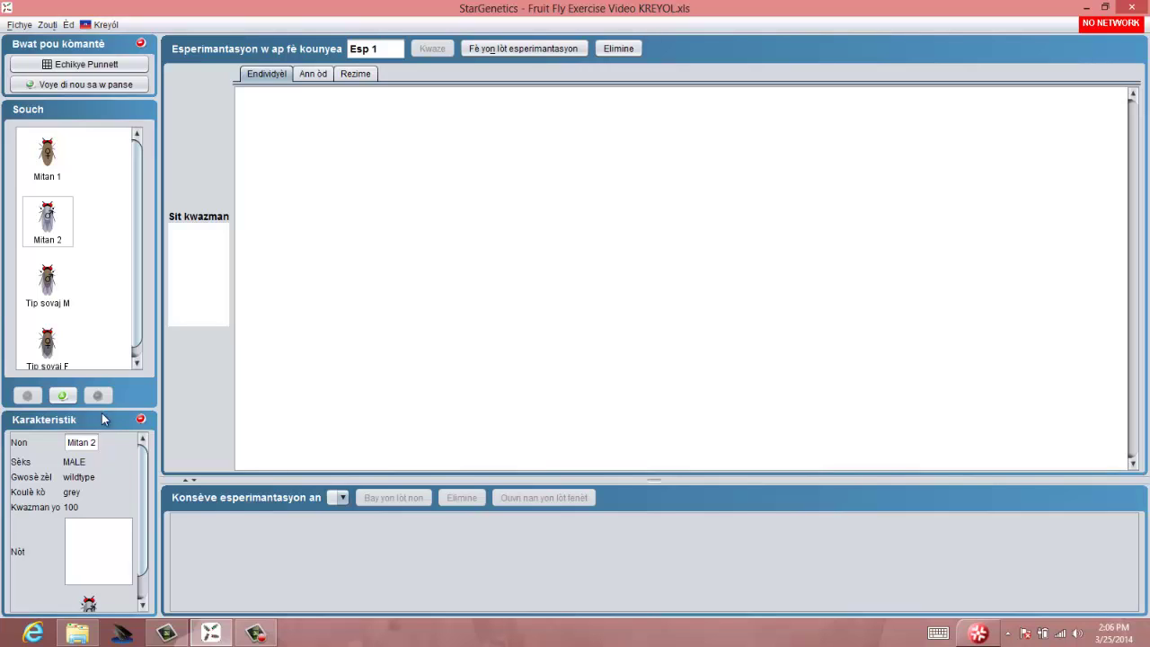
left_click(50, 155)
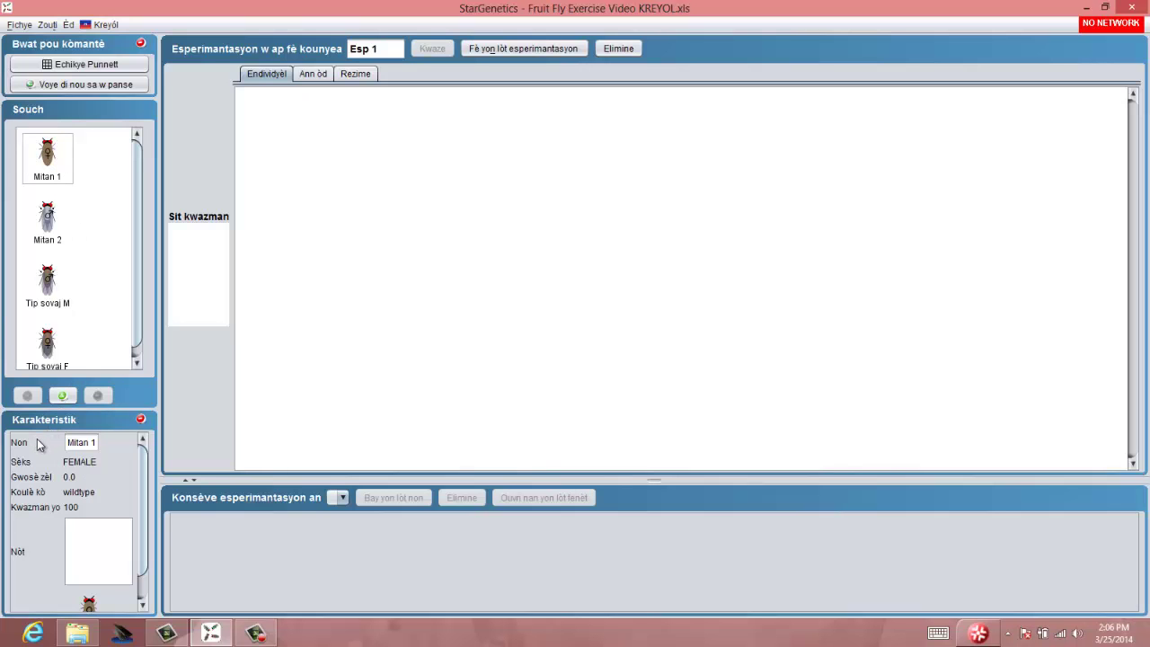
left_click(46, 220)
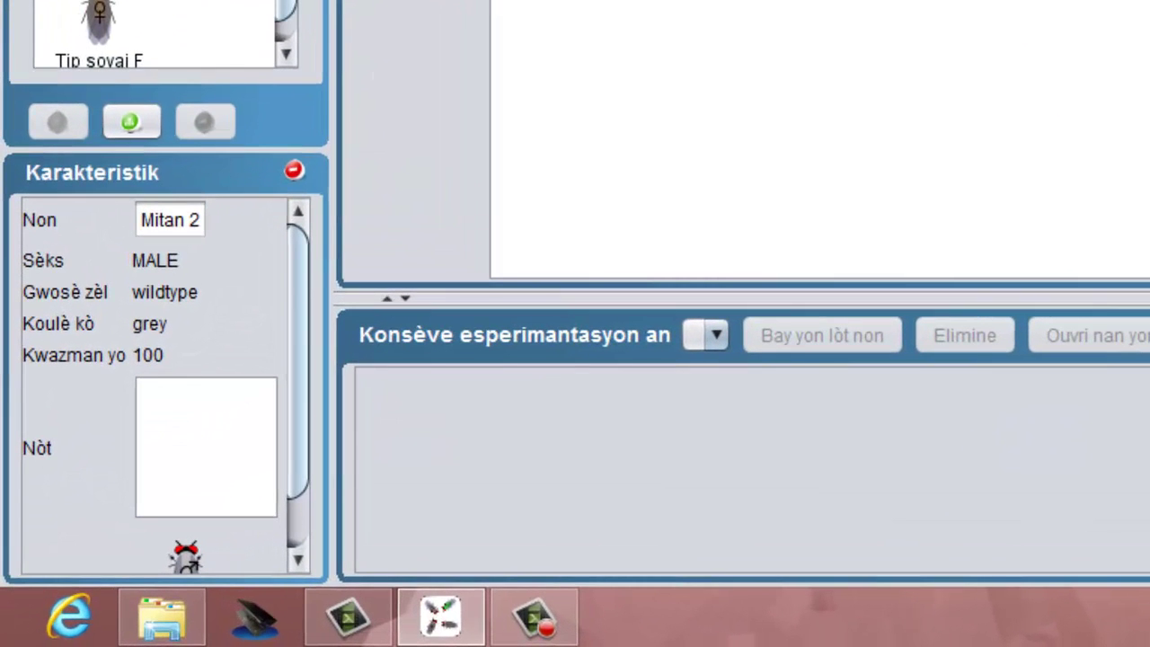
key("Up")
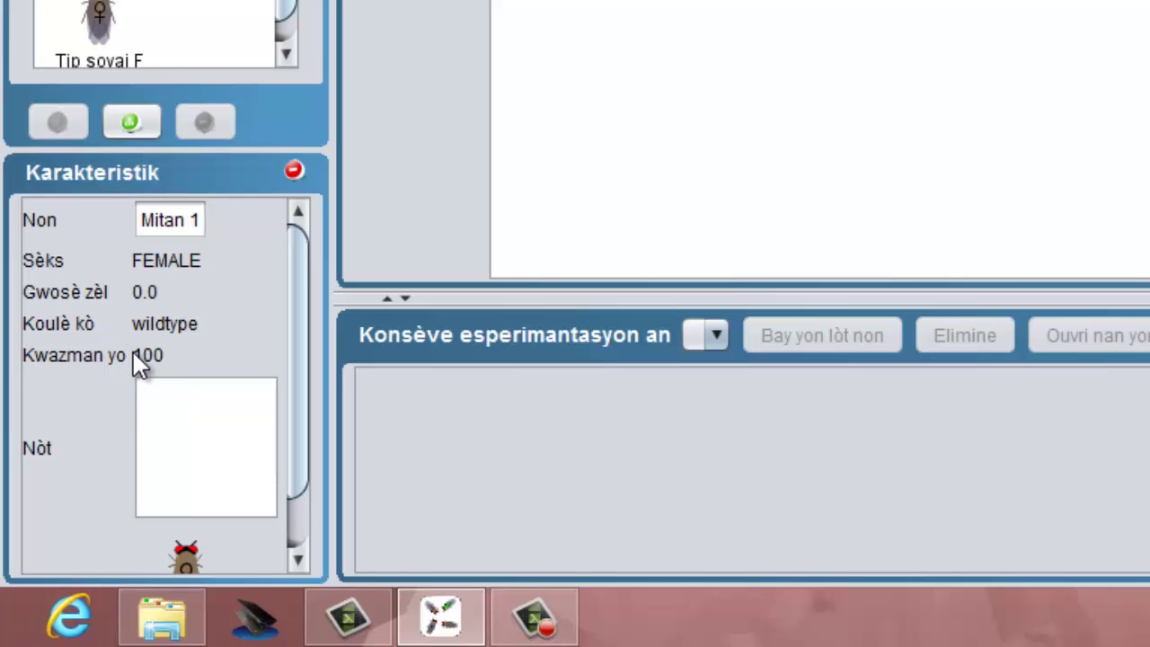
Step: Rename the Mitan 1 strain as "san zèl"
left_click(149, 216)
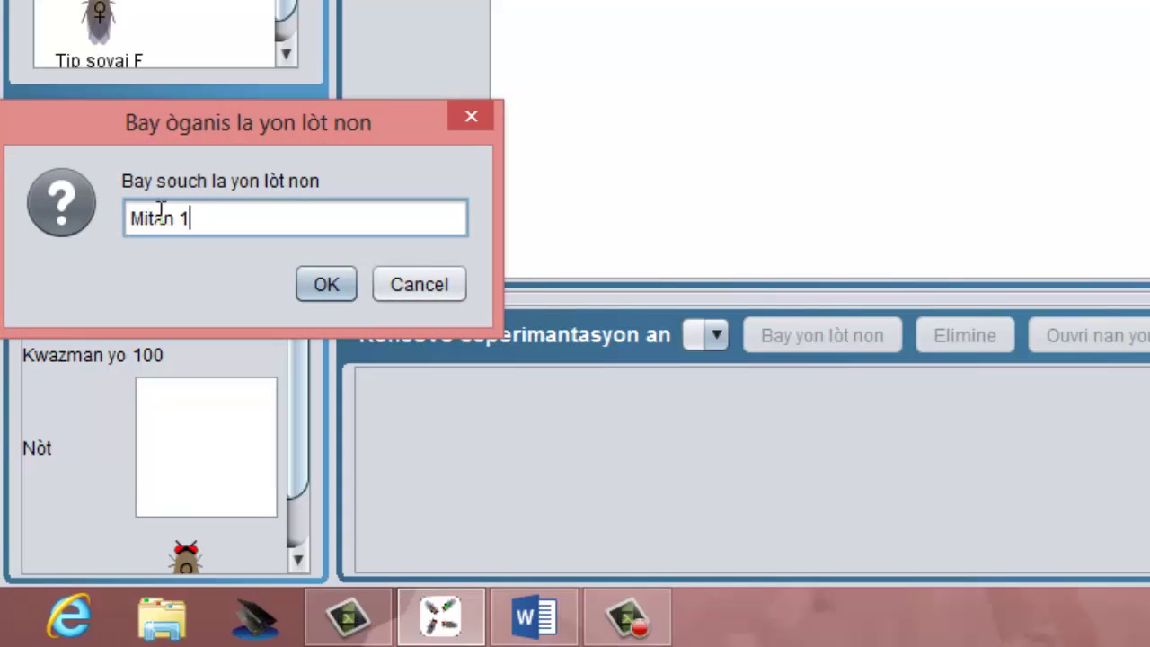
key("BackSpace")
type("san zèl")
left_click(326, 285)
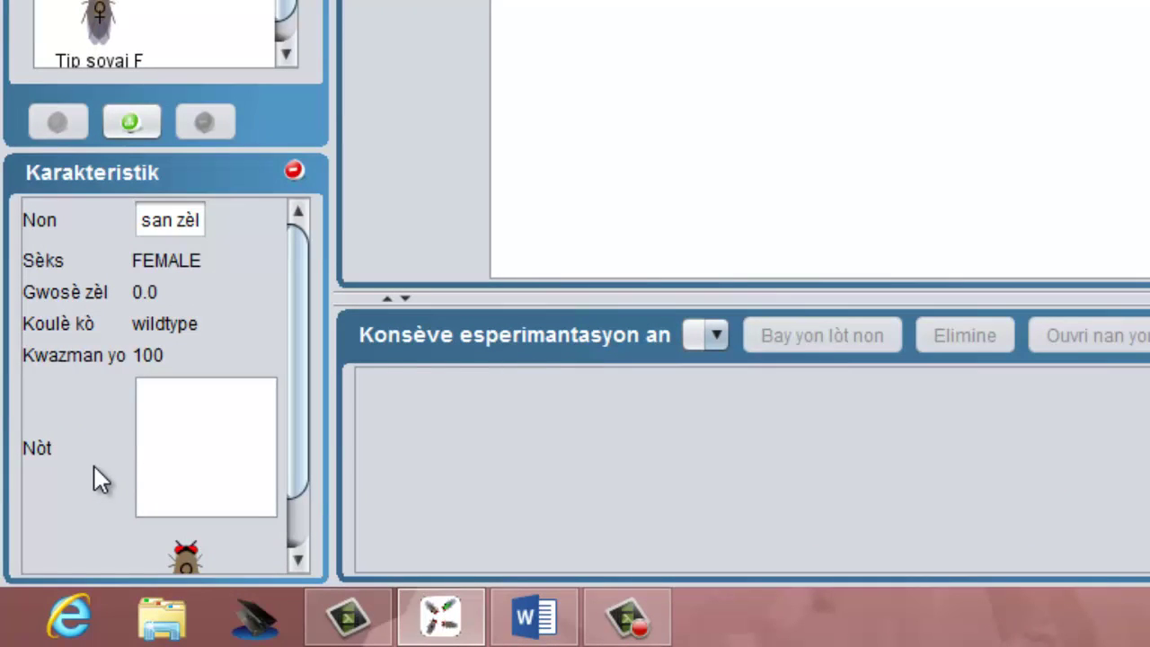
Step: Add the note "resesiv" to the san zèl strain and reselect it to check the note
left_click(156, 392)
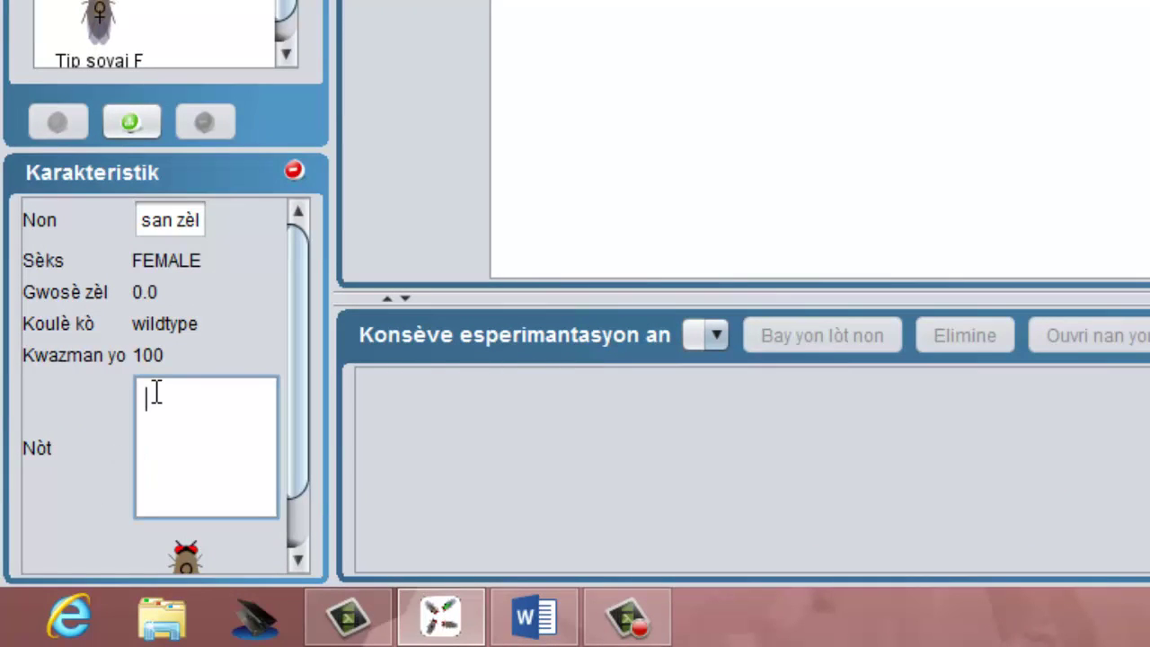
type("rose")
type("siv")
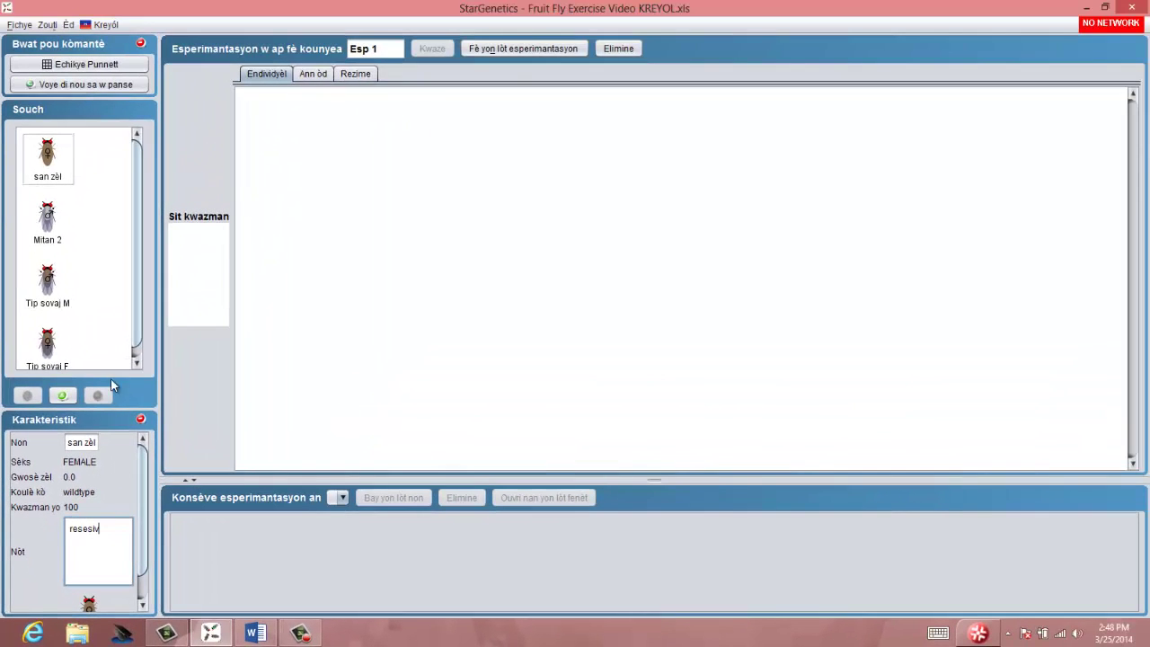
left_click(164, 132)
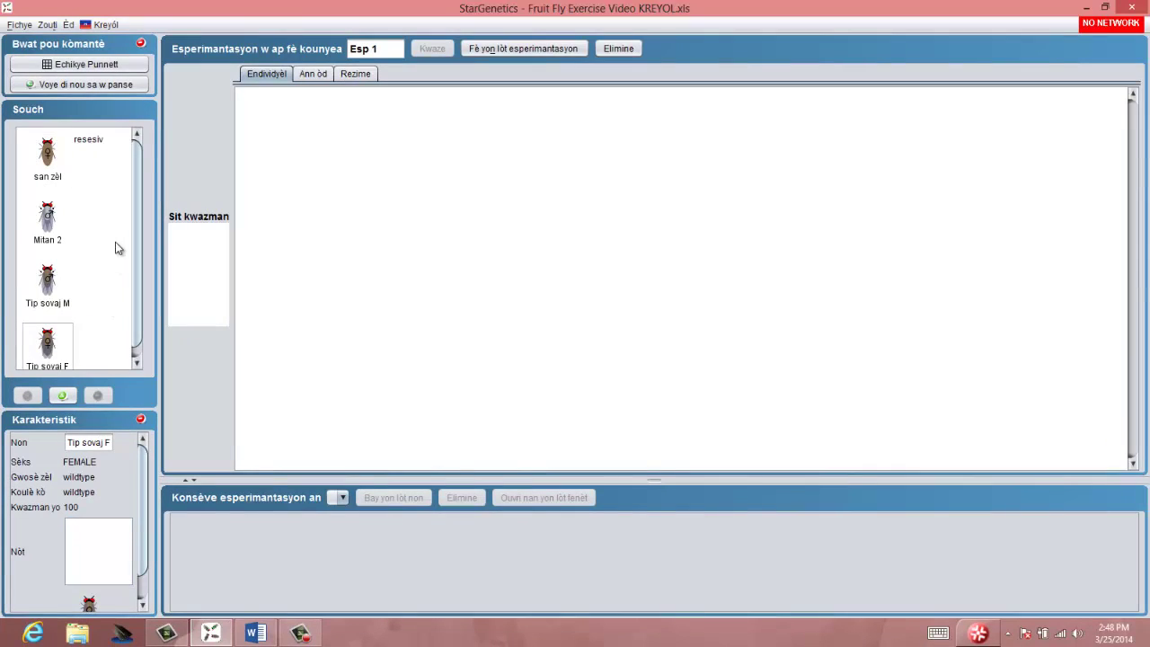
left_click(78, 154)
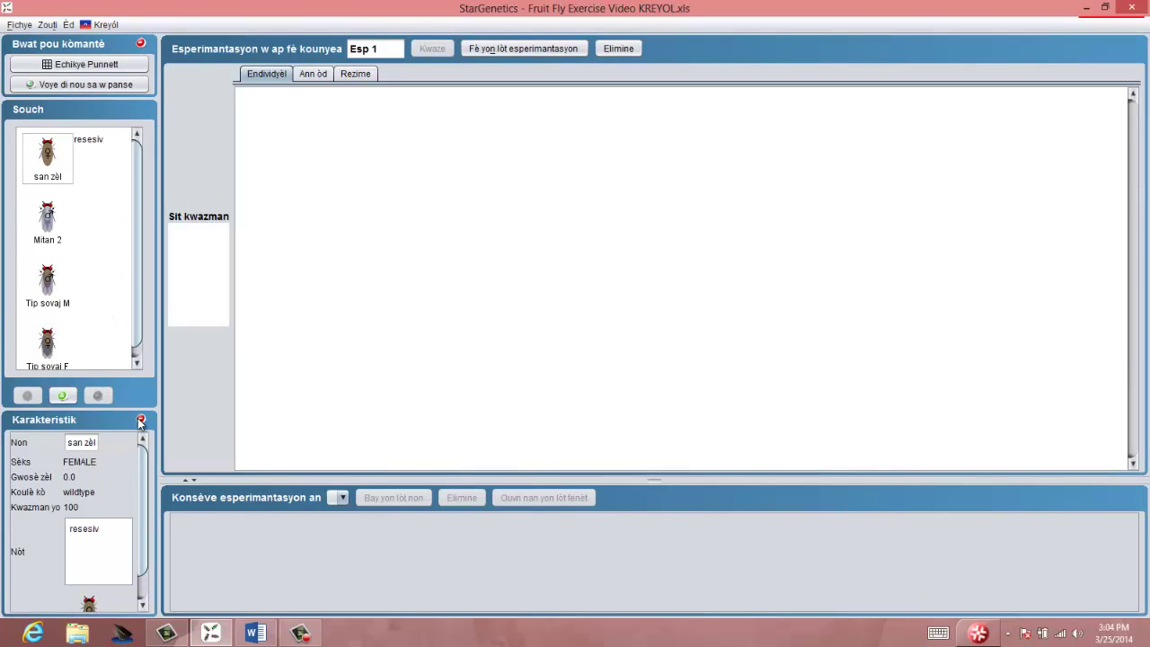
Step: Collapse the Karakteristik section and expand it again
left_click(139, 419)
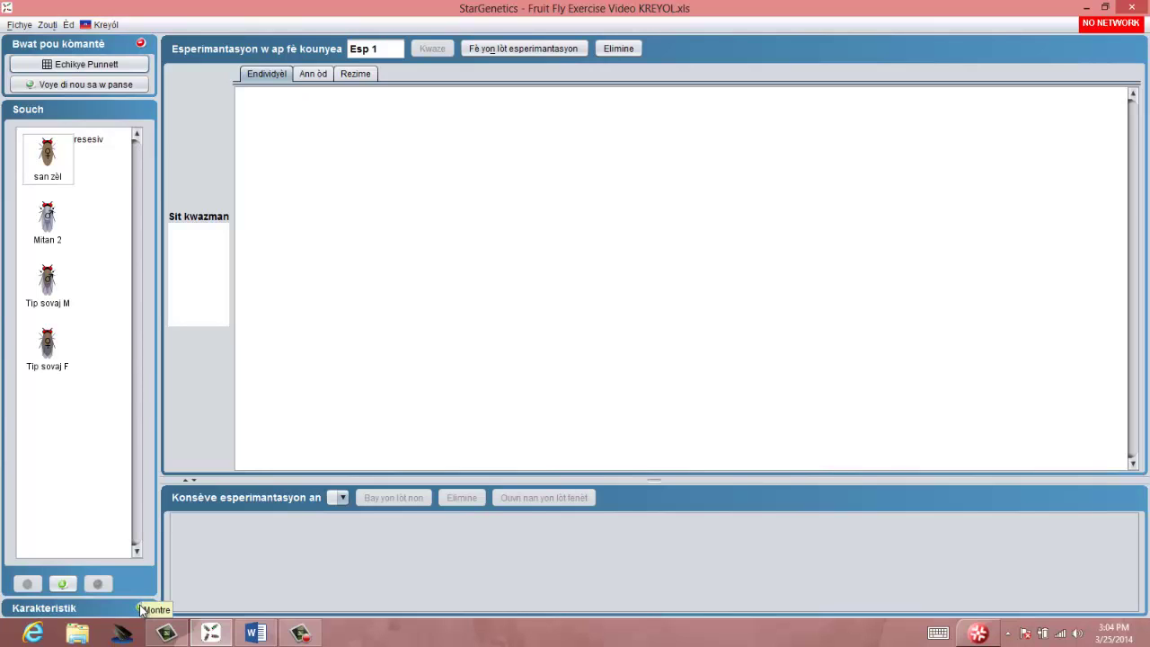
left_click(139, 608)
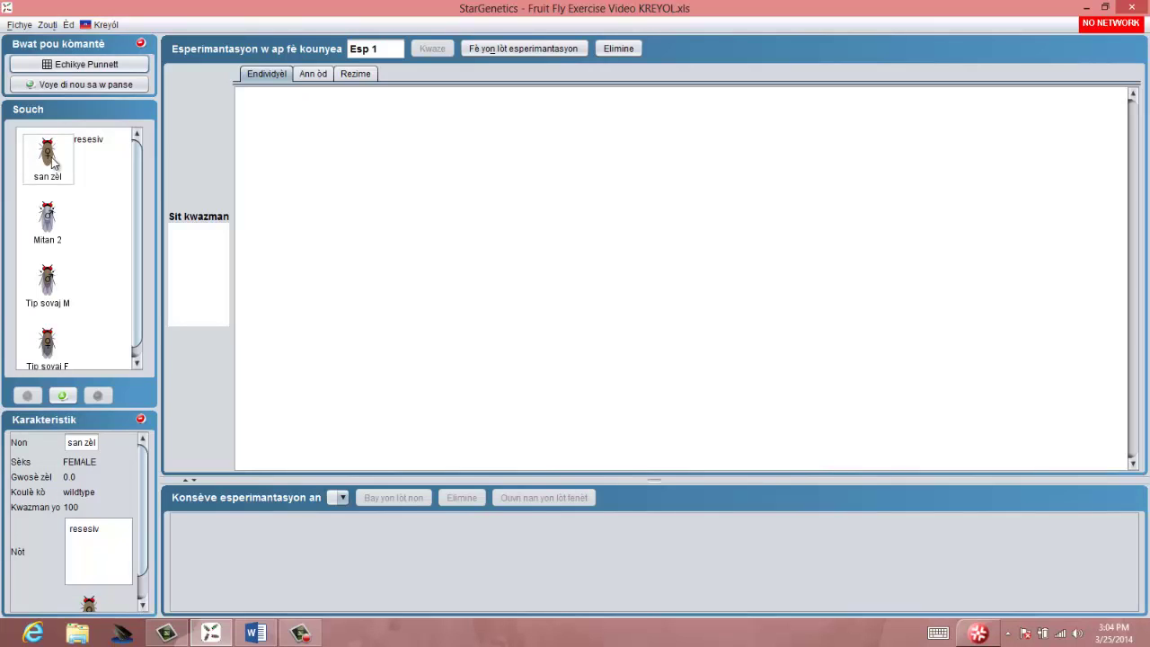
Step: Place san zèl and Mitan 2 in the mating site of Esp 1 and cross them
left_click_drag(71, 154, 208, 264)
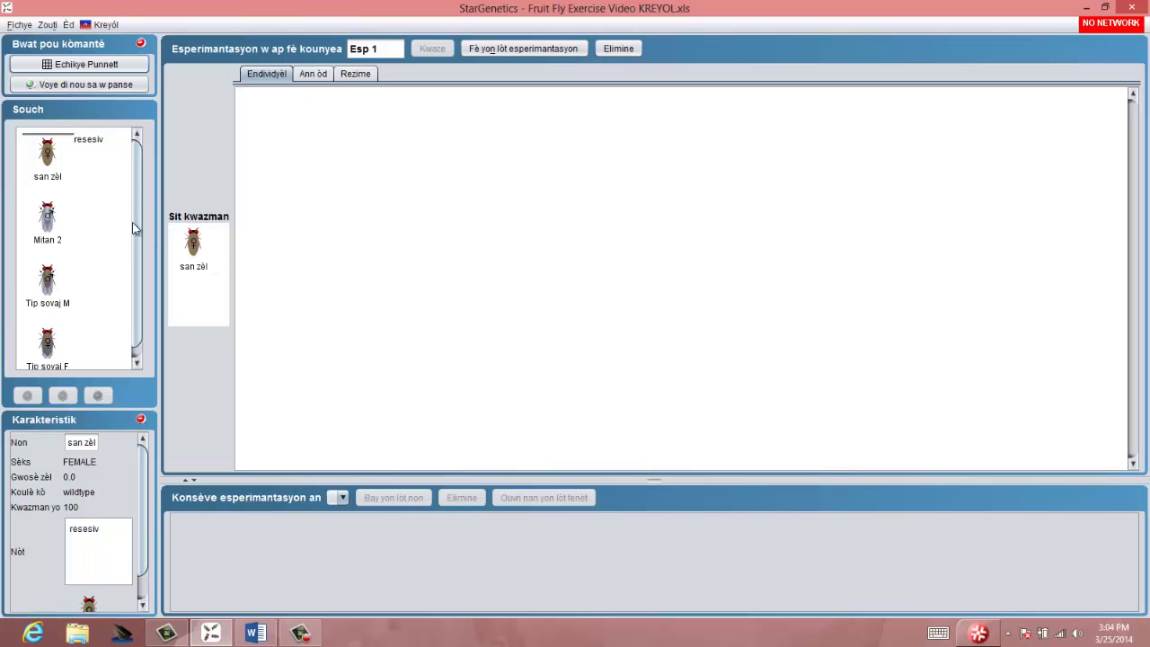
left_click_drag(56, 220, 218, 301)
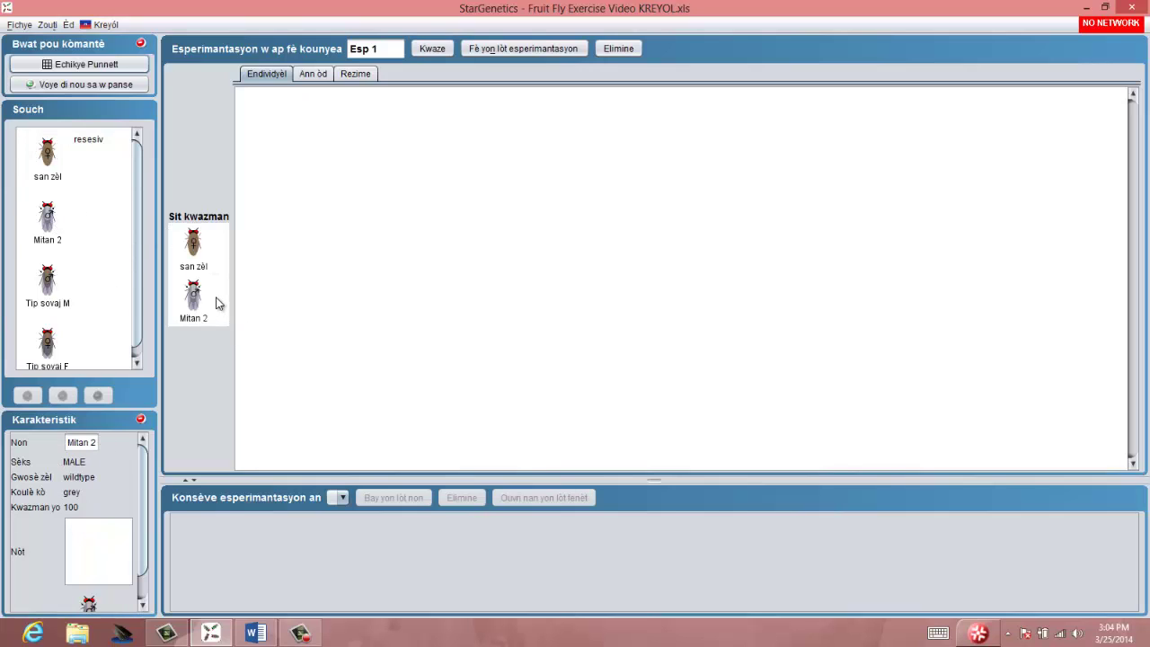
left_click(424, 52)
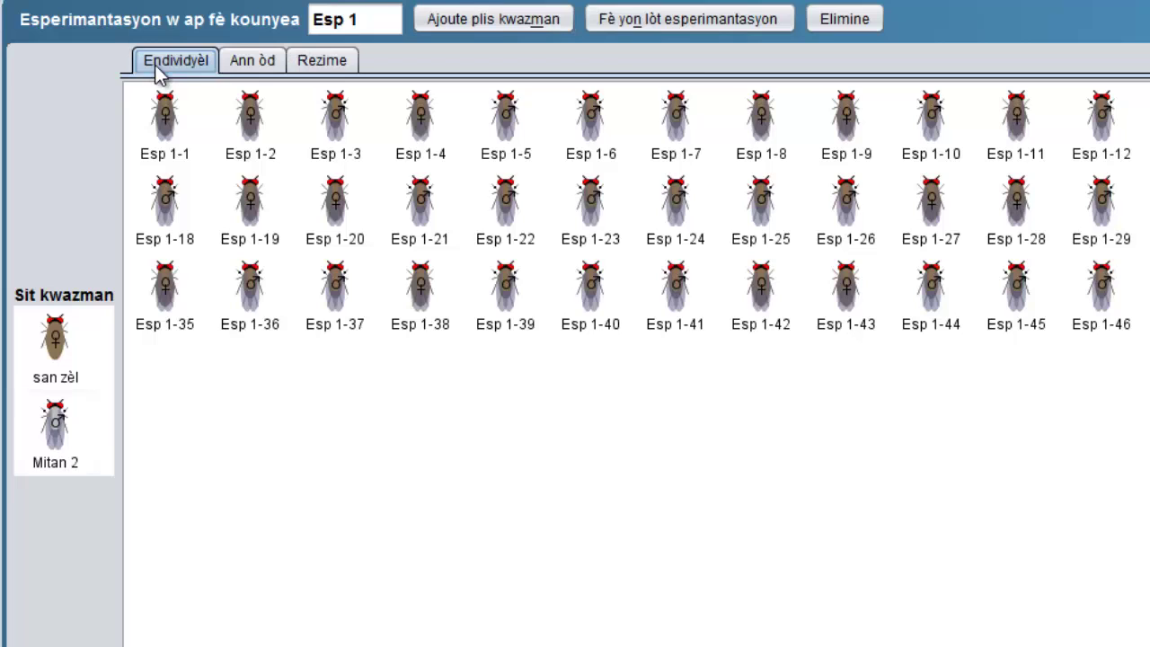
Step: View the Esp 1 offspring in sorted order and as a summary
left_click(246, 63)
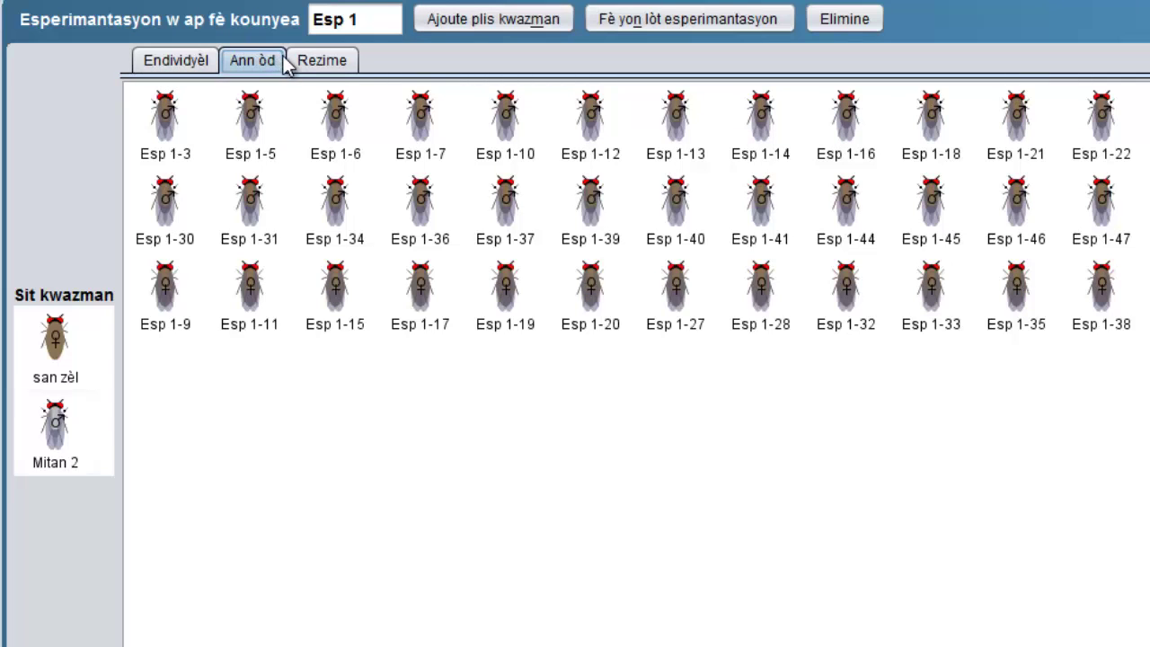
left_click(322, 61)
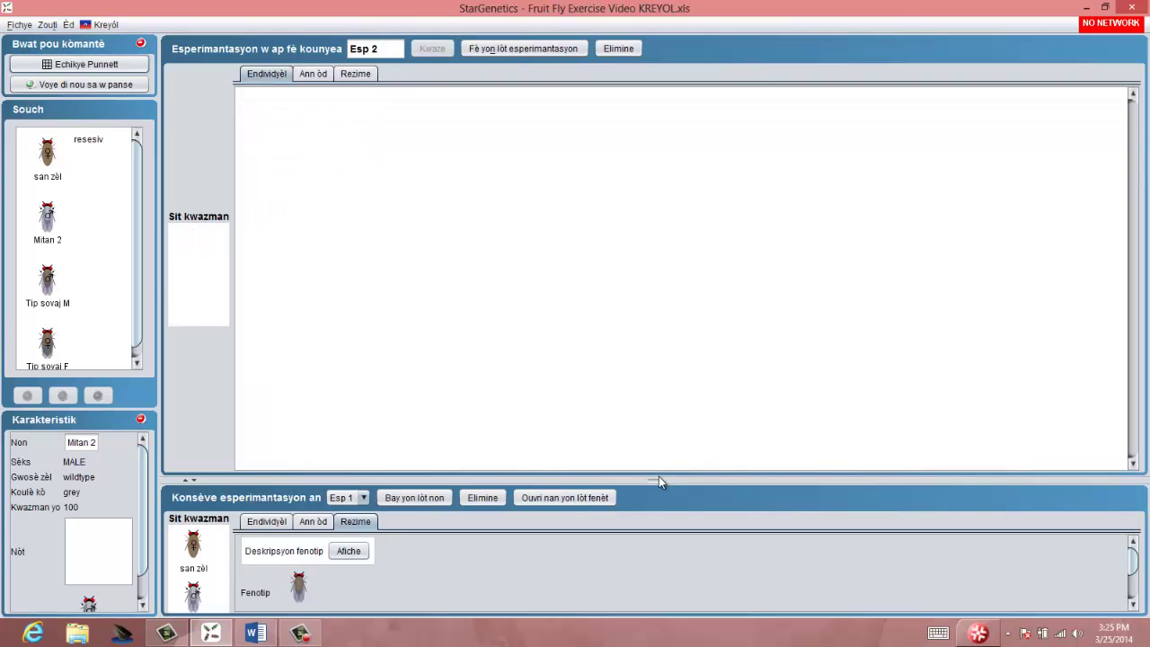
Step: Enlarge the saved experiments area and look through the list of saved experiments
left_click_drag(659, 477, 647, 300)
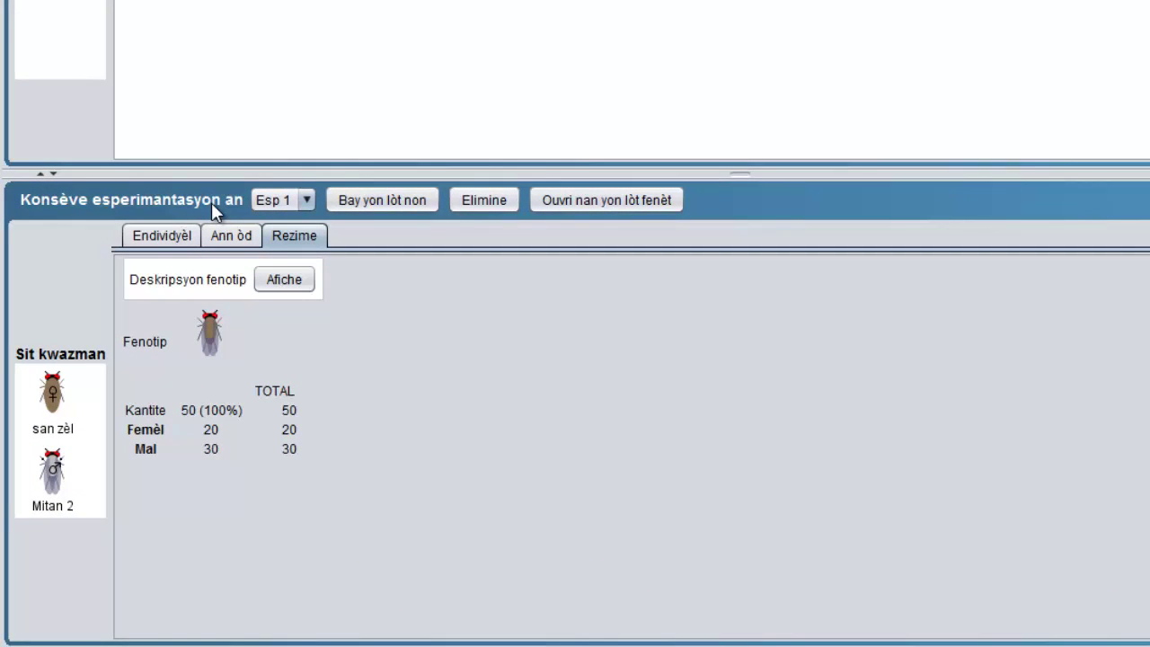
left_click(266, 201)
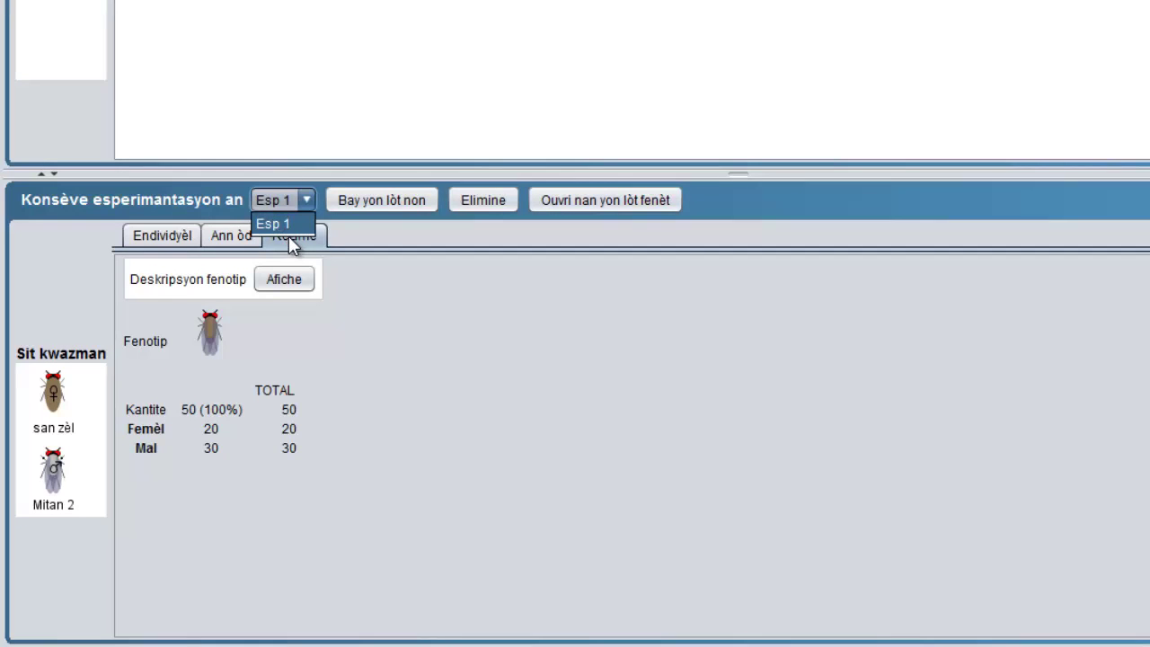
left_click(306, 198)
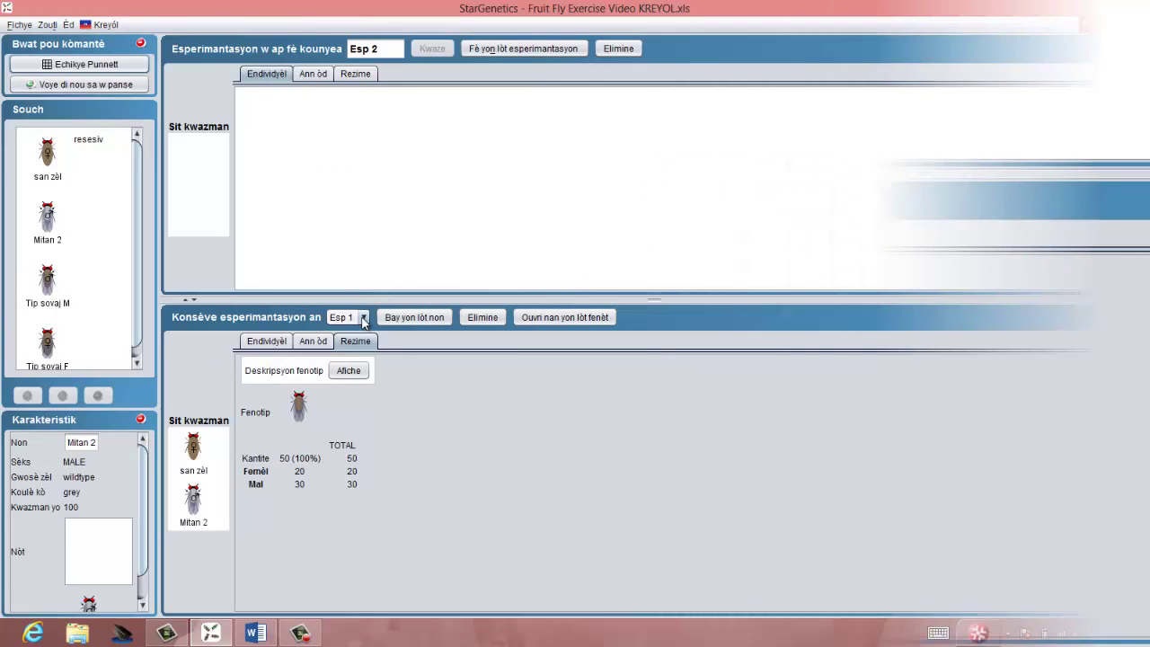
Step: Bring up the Punnett square tool and examine its mono-hybrid, di-hybrid and sex-linked versions
left_click(120, 65)
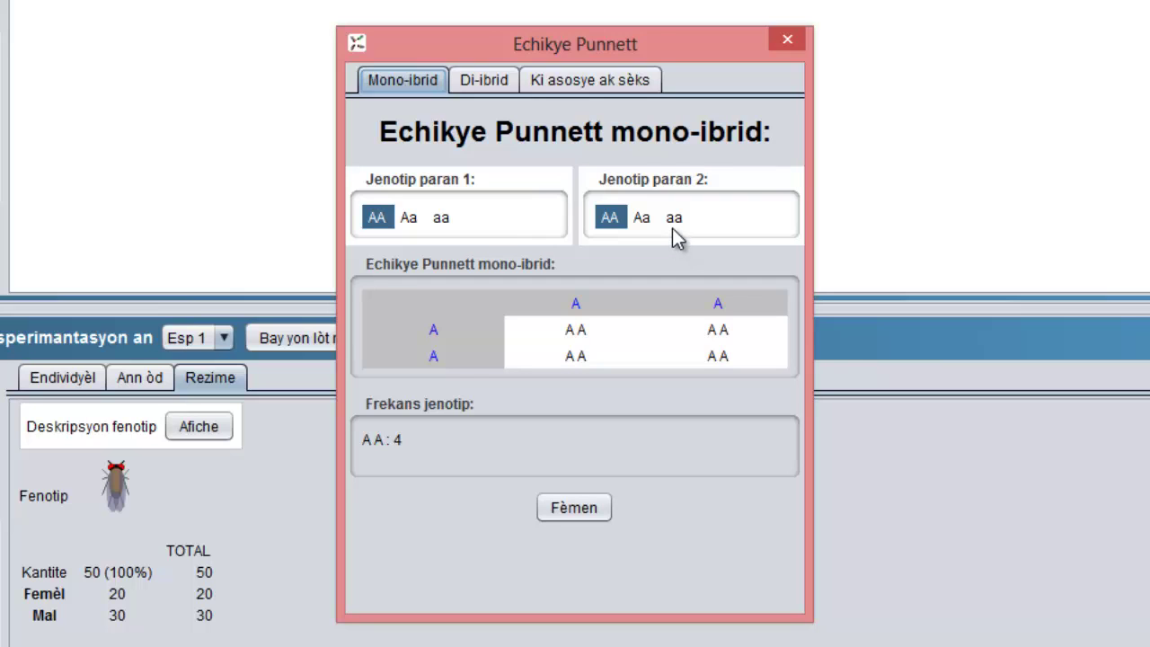
left_click(497, 81)
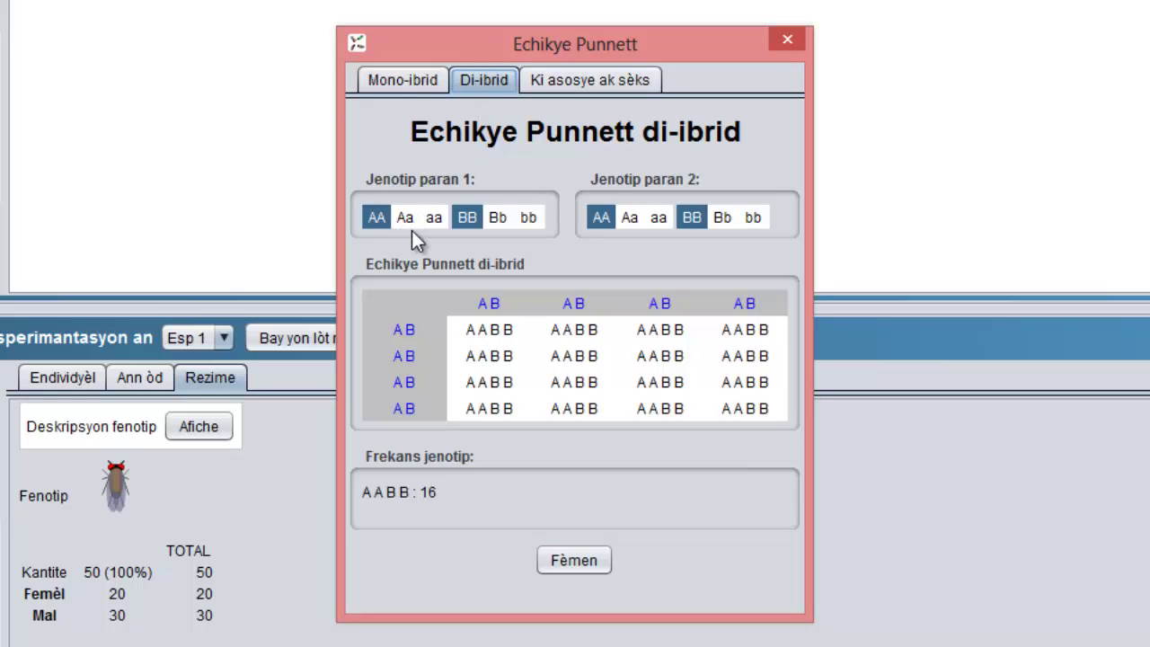
left_click(618, 83)
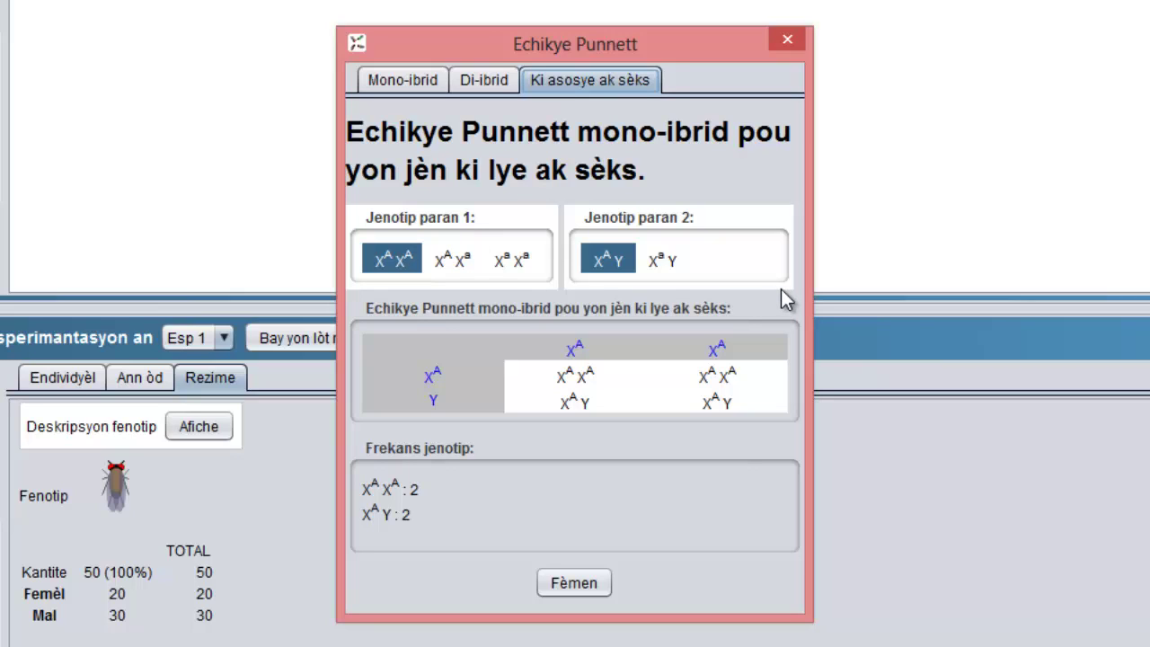
Step: Set up a mono-hybrid Punnett square with parent 1 as Aa and parent 2 as aa
left_click(395, 80)
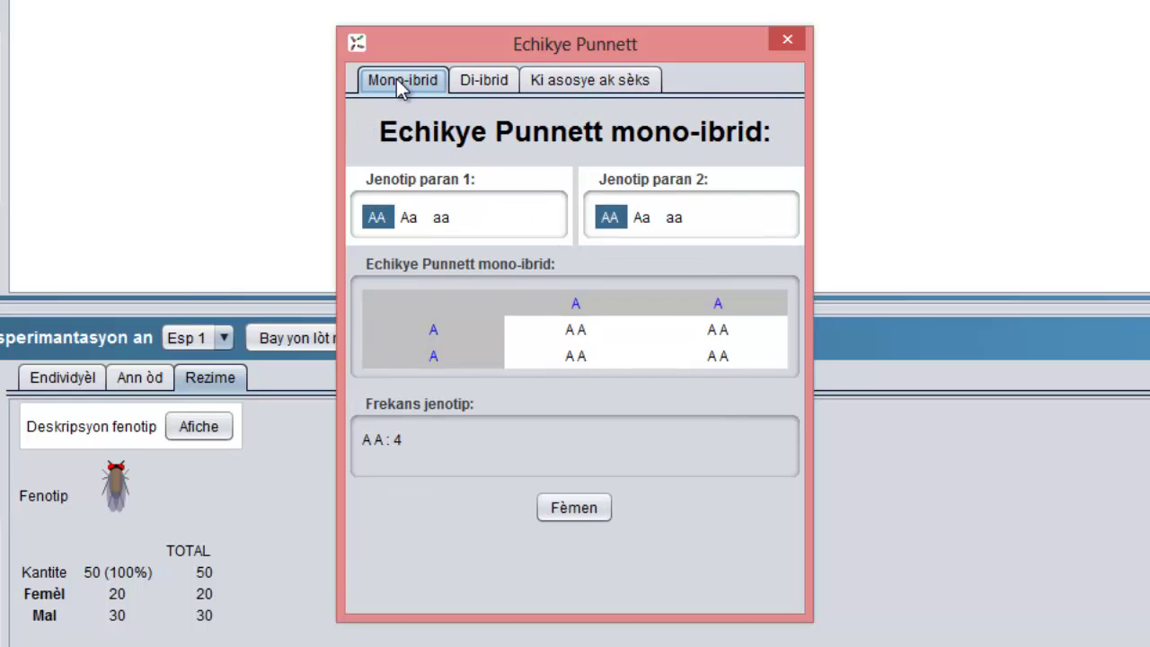
left_click(410, 220)
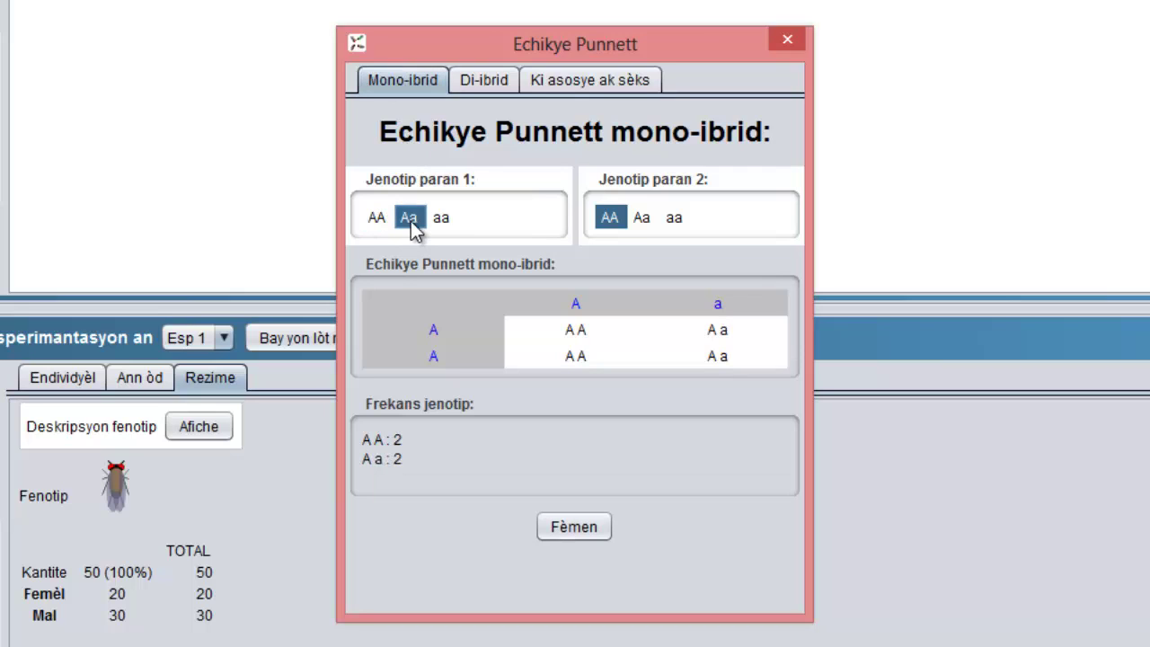
left_click(668, 219)
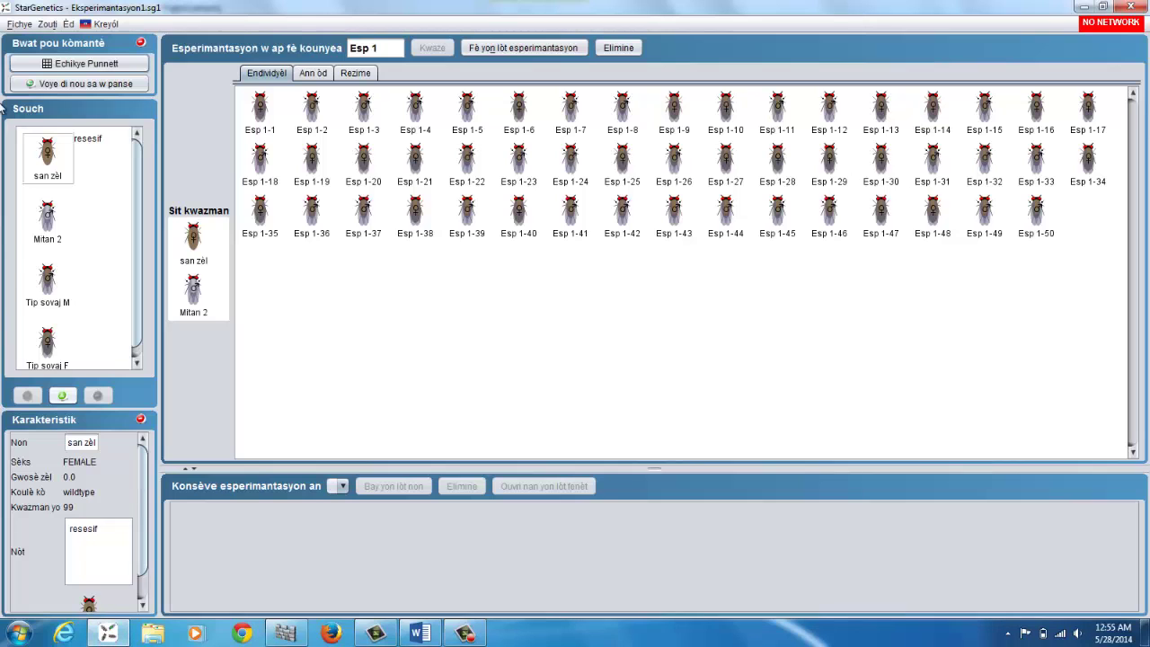
Step: Save the experiment to the Desktop as a StarGenetics (.sg1) file named Esperimantasyon1
left_click(13, 25)
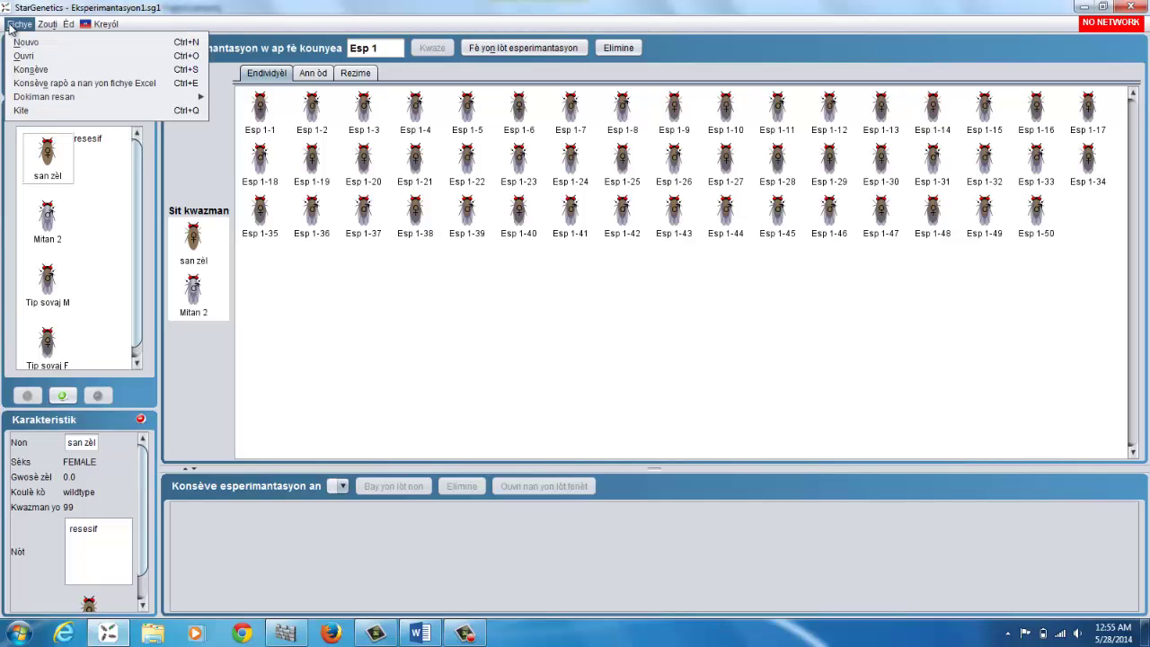
left_click(26, 69)
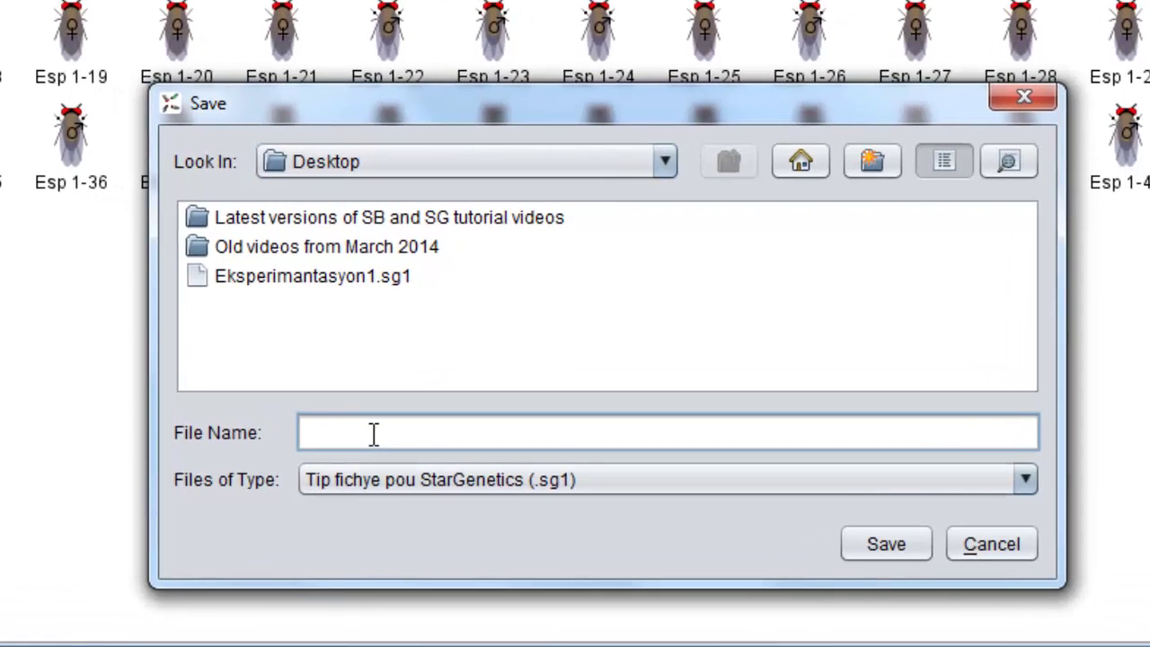
type("Esperimantasyon")
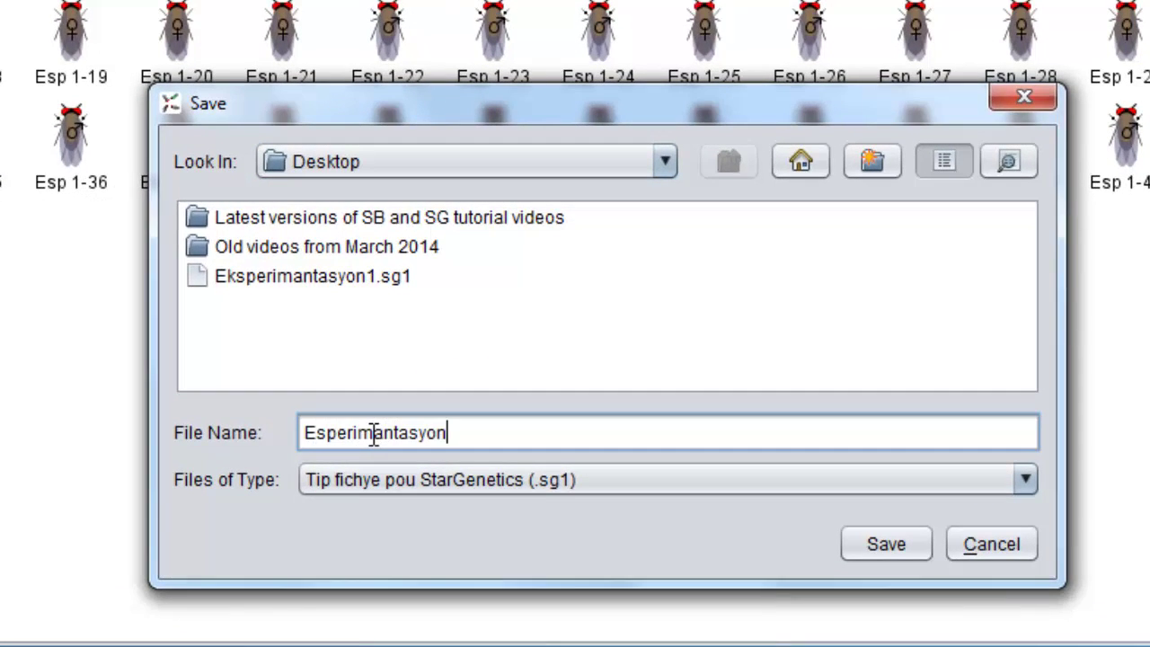
type("1")
left_click(878, 544)
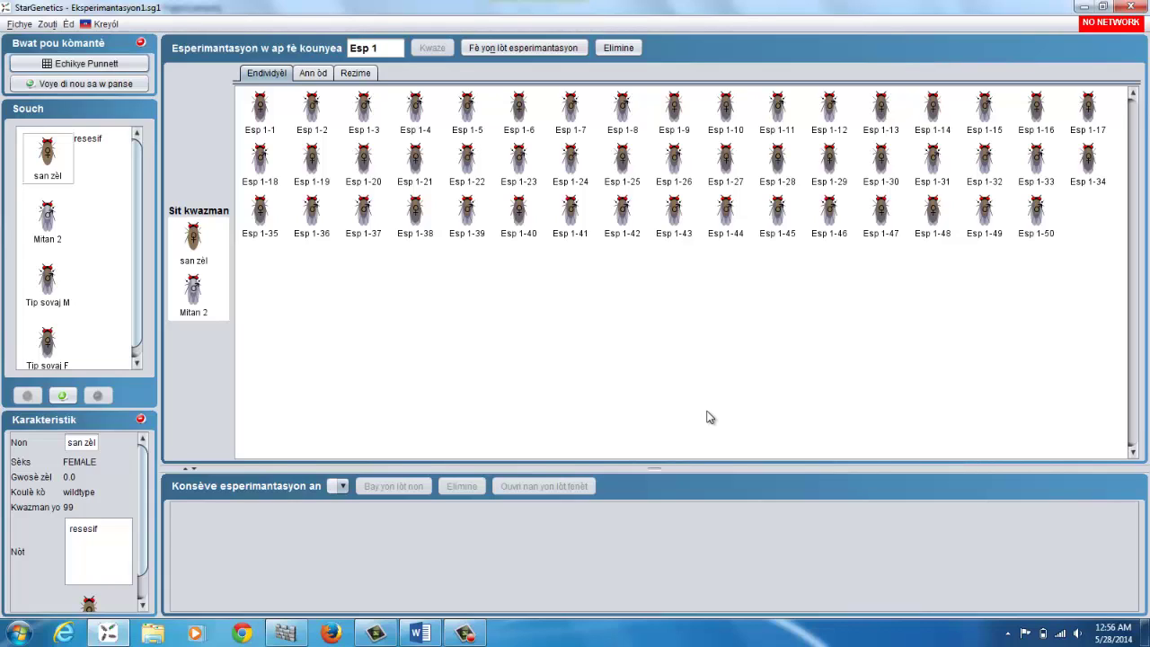
Step: Open the saved file Esperimantasyon1.sg1 from the Desktop
left_click(19, 24)
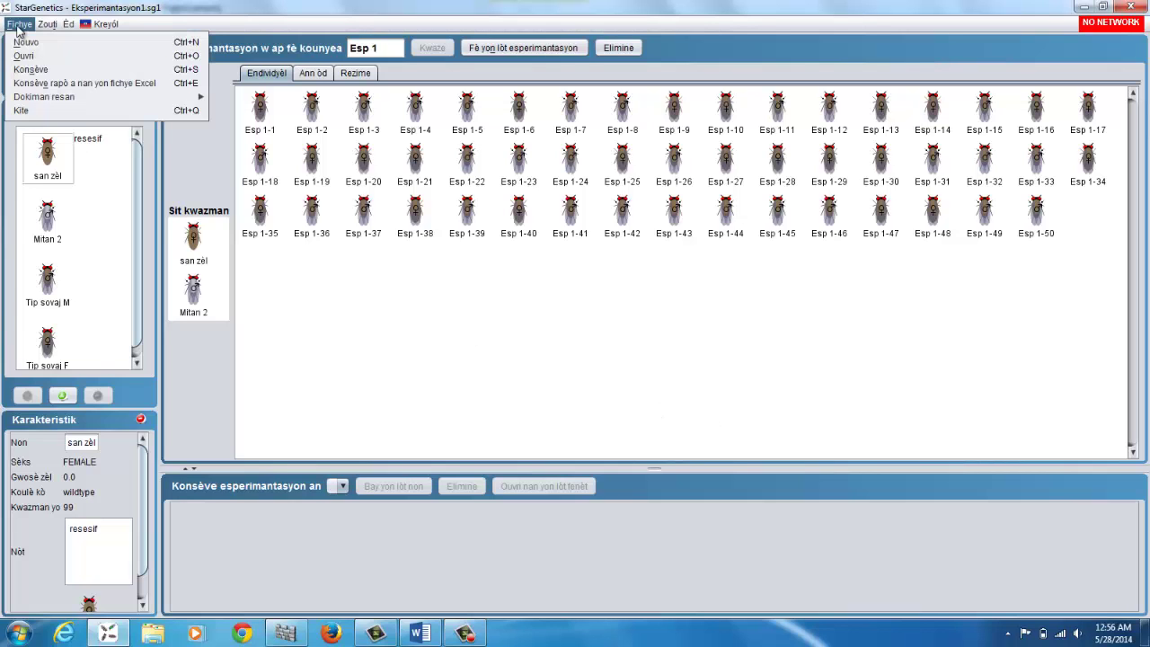
left_click(25, 56)
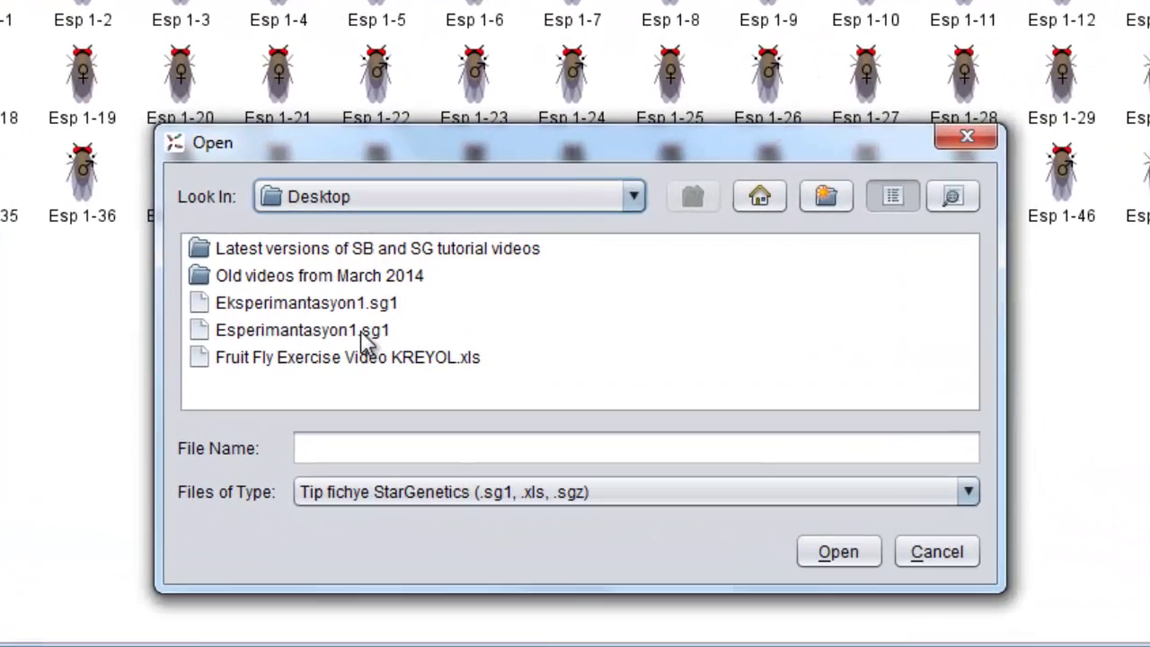
left_click(363, 331)
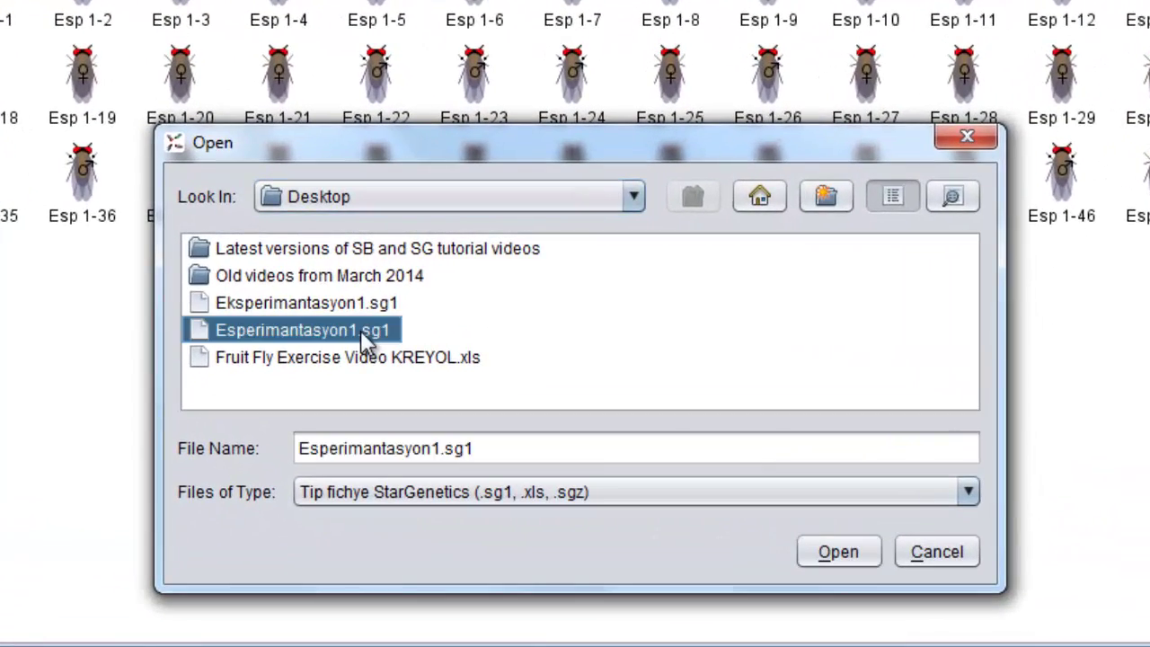
left_click(838, 551)
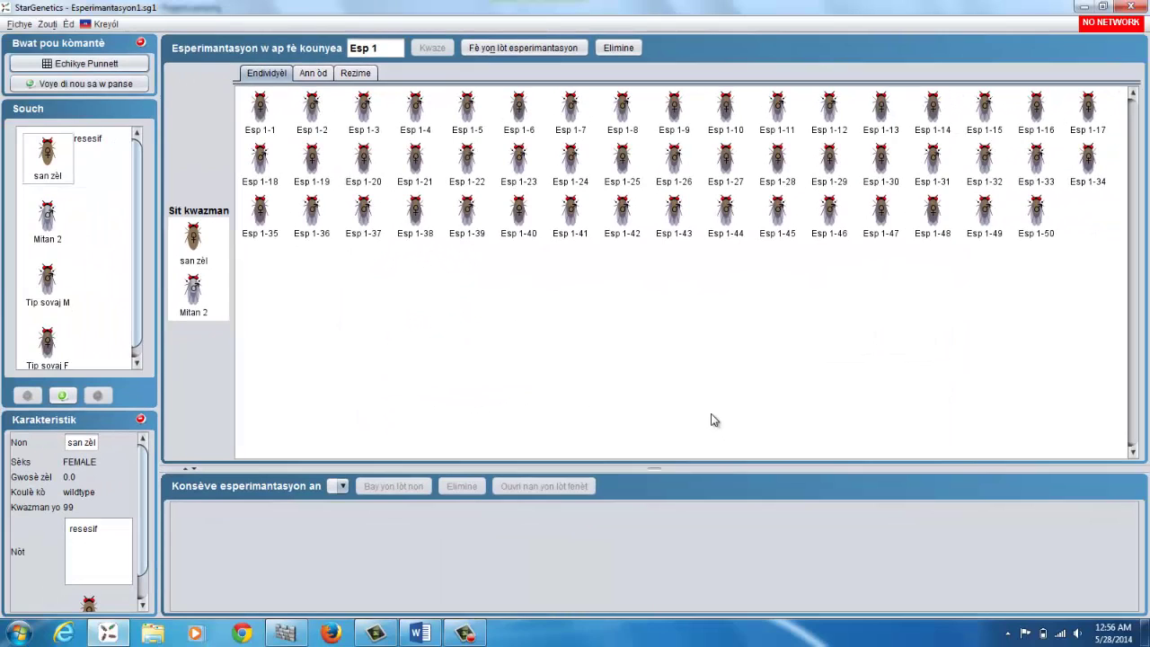
Step: Export the experiment report to an Excel file named Esperimantasyon1 in Documents
left_click(18, 25)
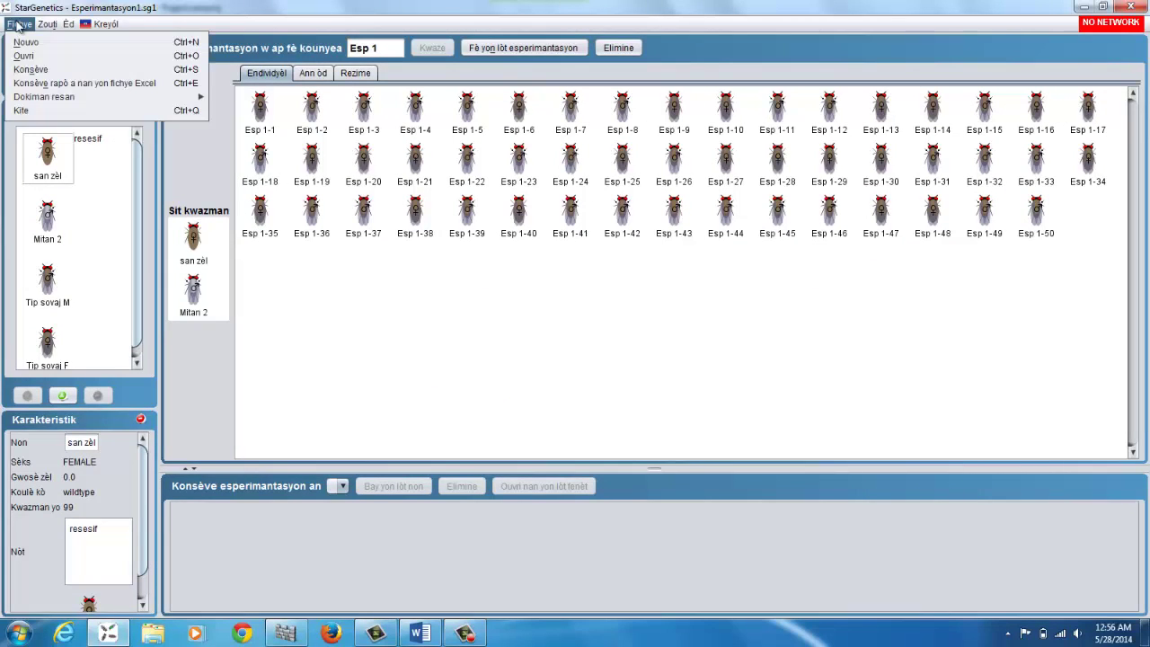
left_click(51, 84)
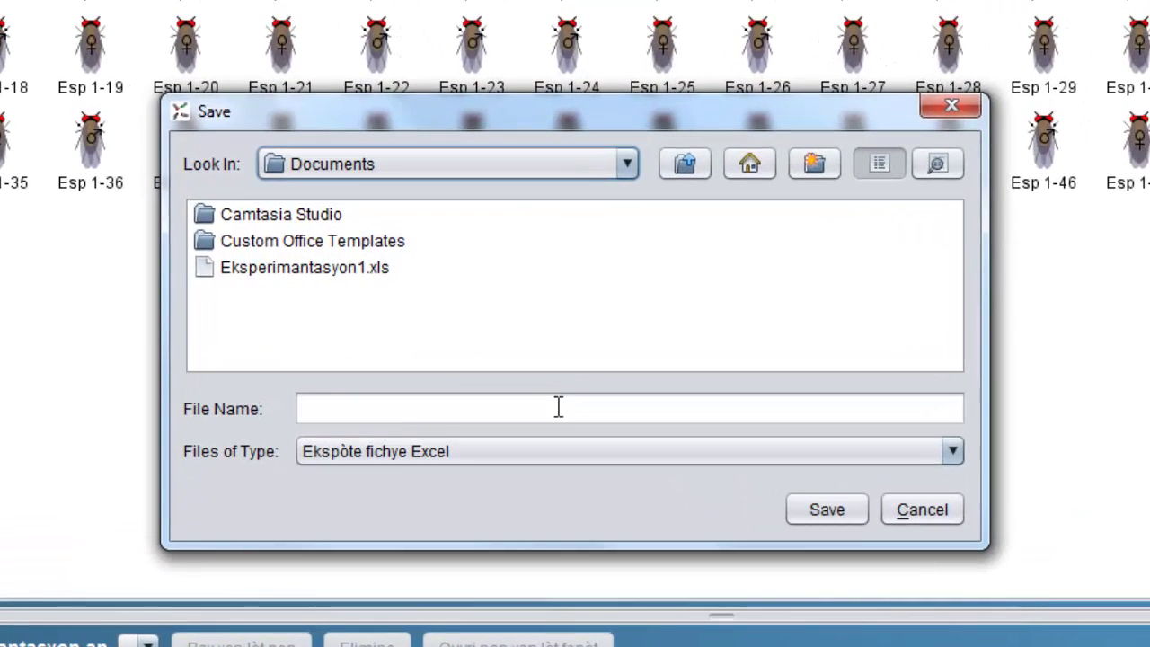
left_click(567, 350)
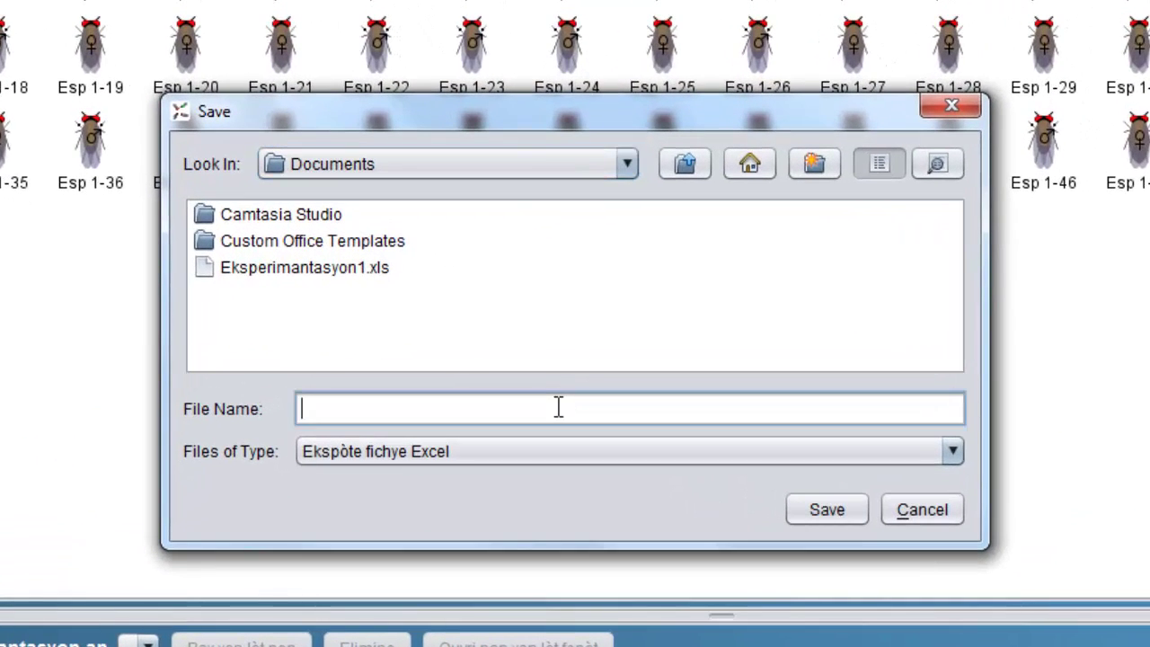
type("Esperimant")
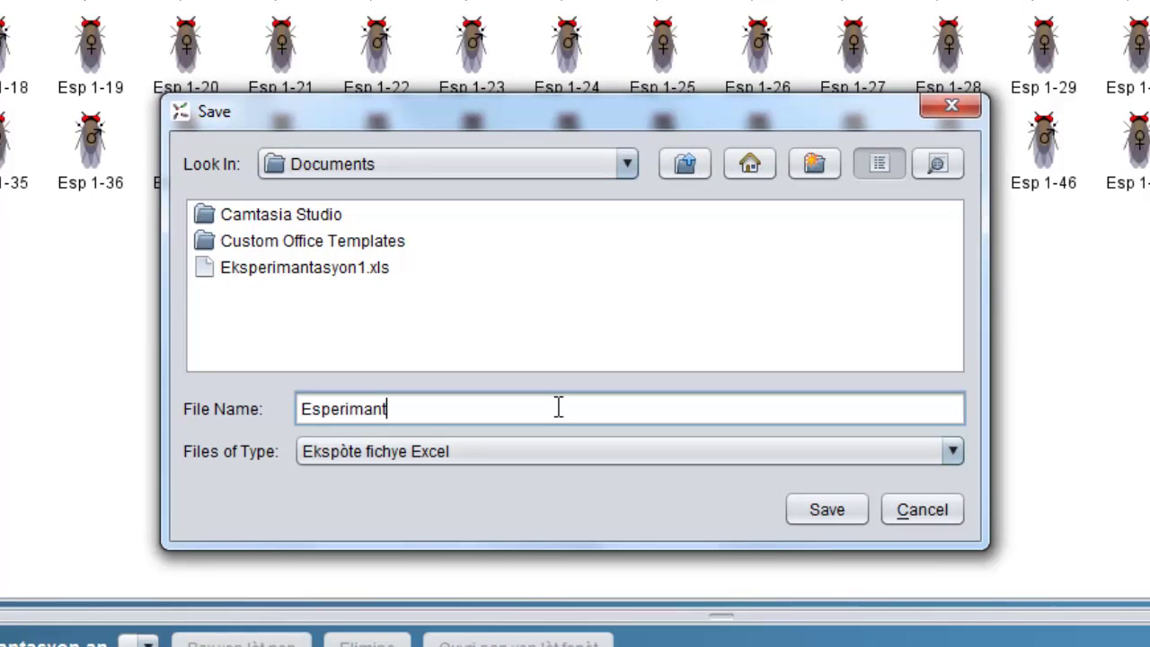
type("asyon1")
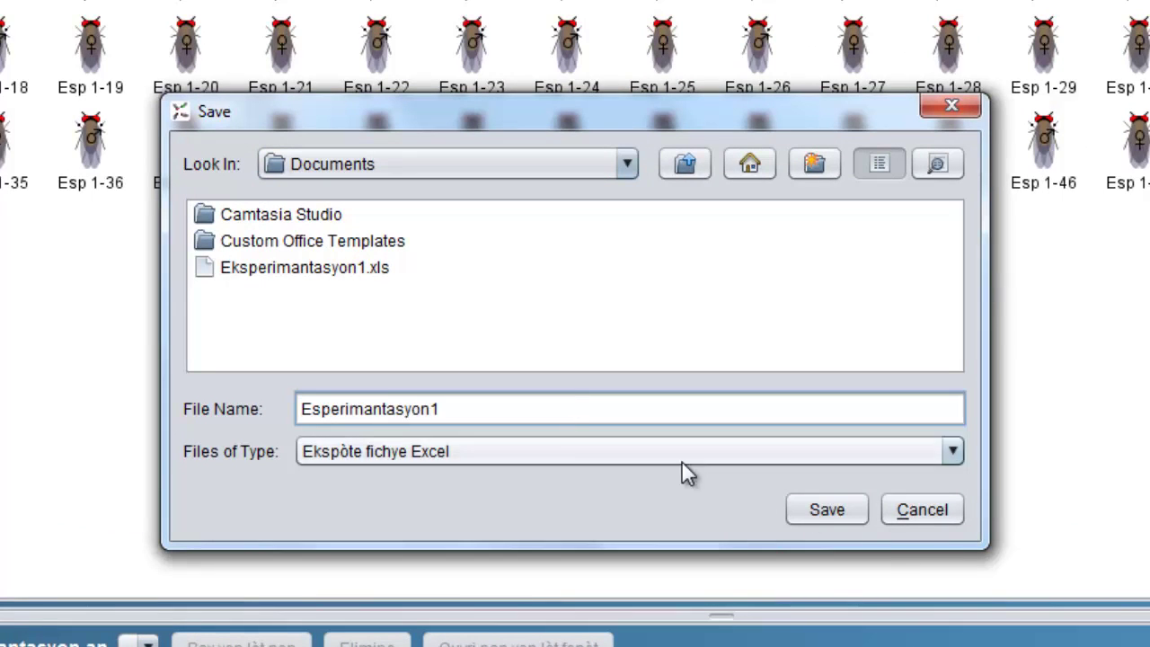
left_click(833, 512)
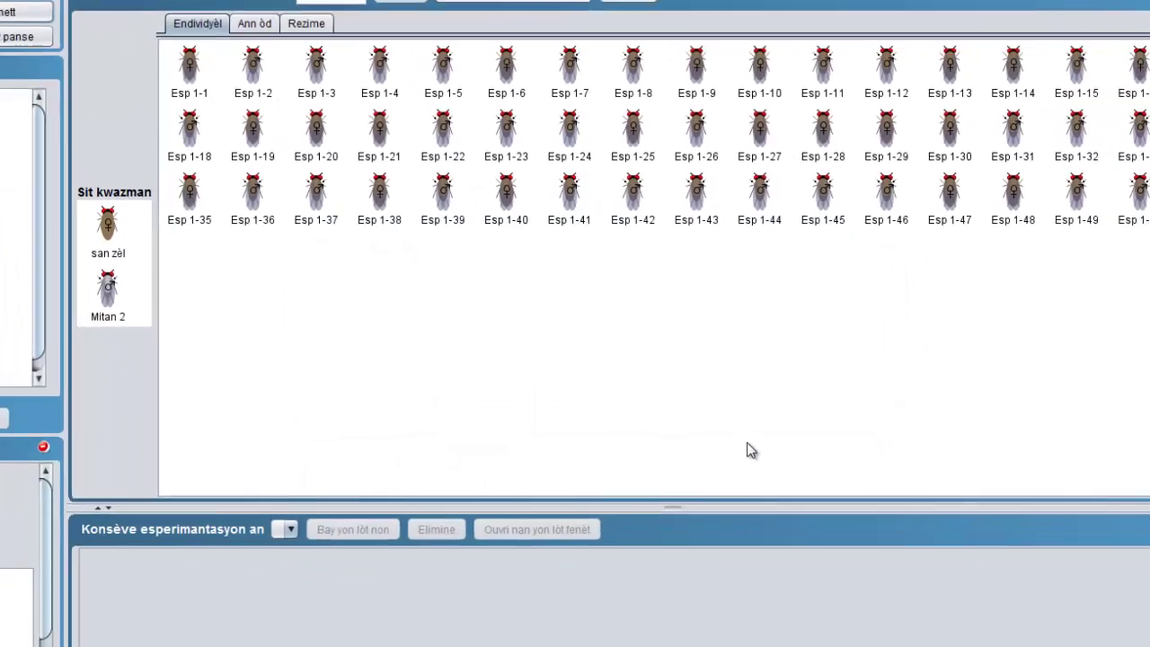